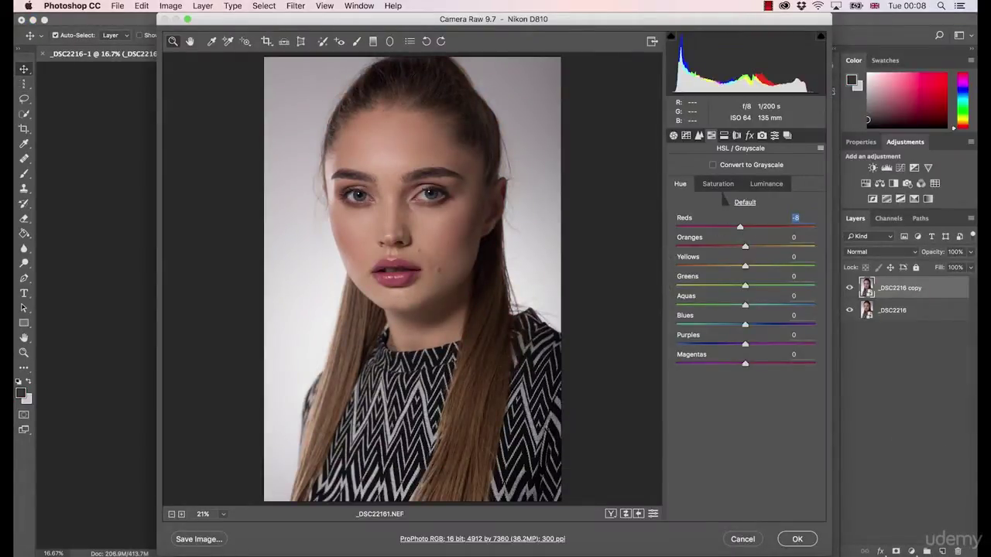
- Set the Reds to +12 saturation and +3 luminance in the HSL adjustments and apply the raw development to the portrait
left_click(719, 188)
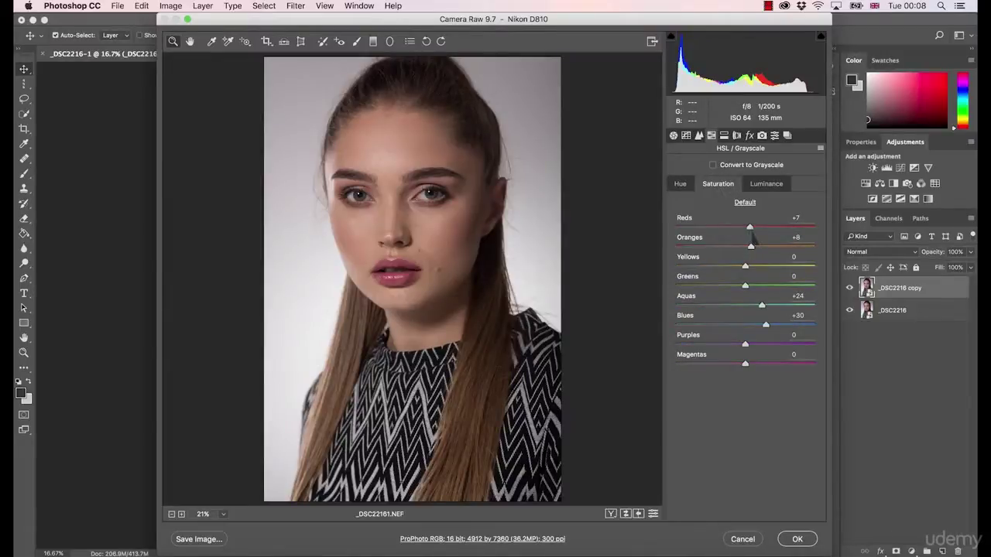
left_click_drag(751, 227, 753, 228)
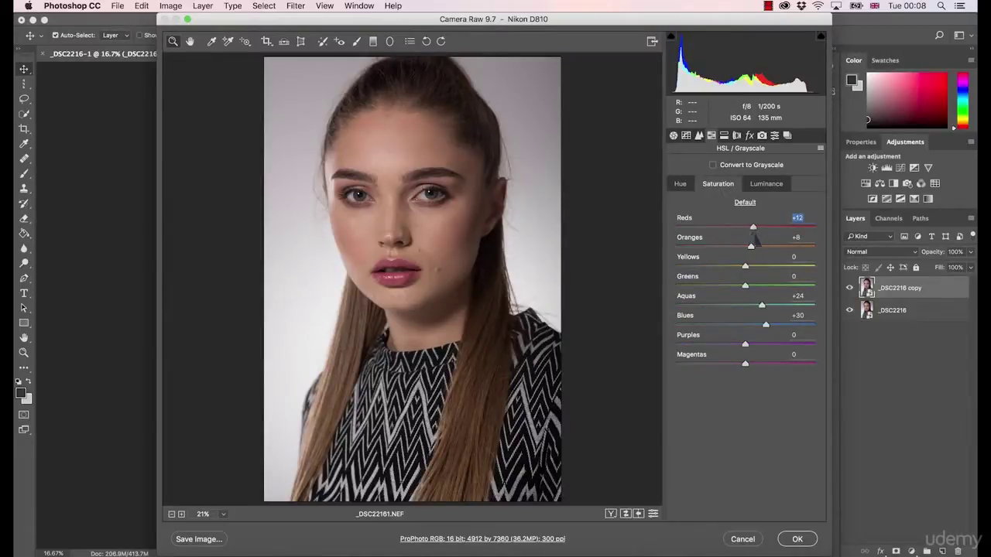
left_click(763, 186)
left_click_drag(745, 227, 747, 229)
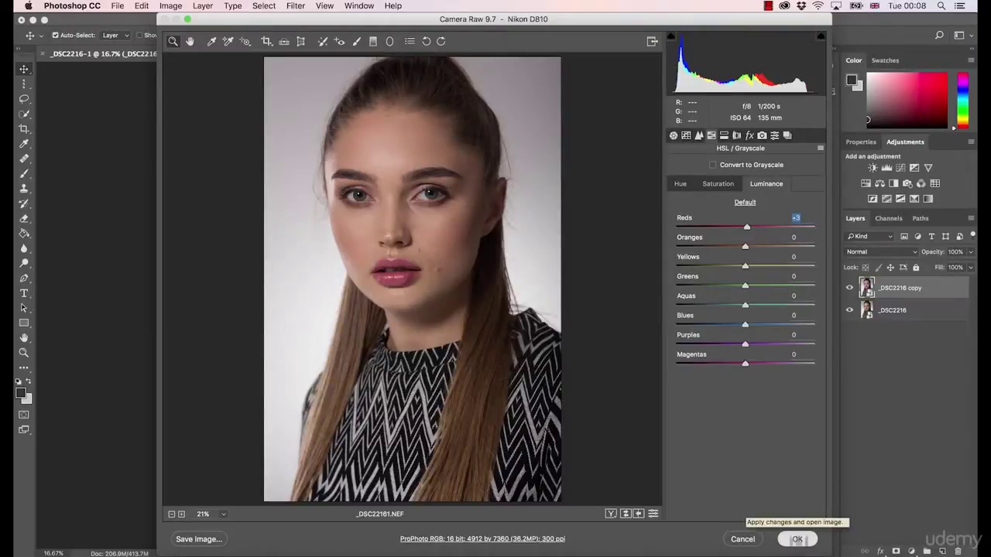
left_click(797, 539)
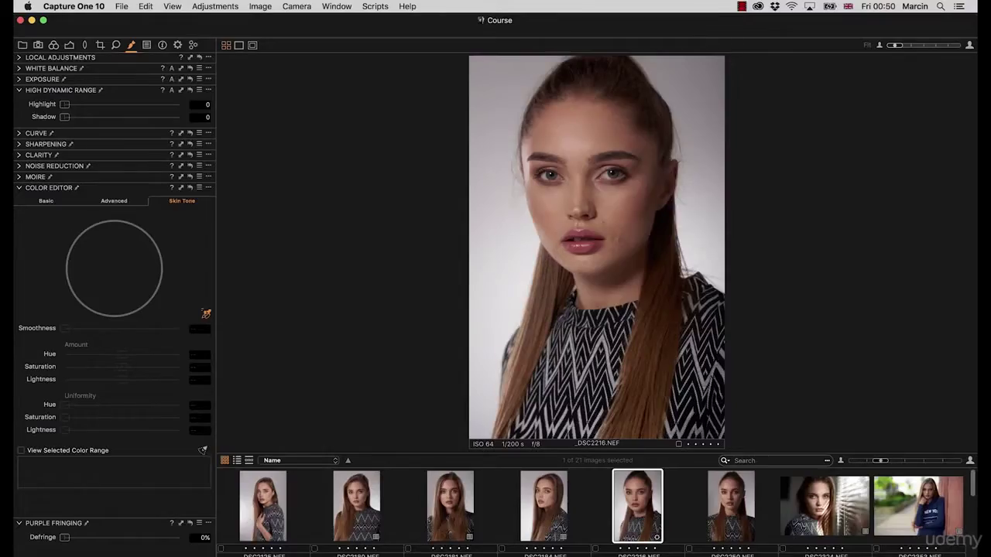
- In Capture One, expand the White Balance, Exposure and High Dynamic Range tools and set Shadow to 11 for _DSC2216.NEF
left_click(20, 79)
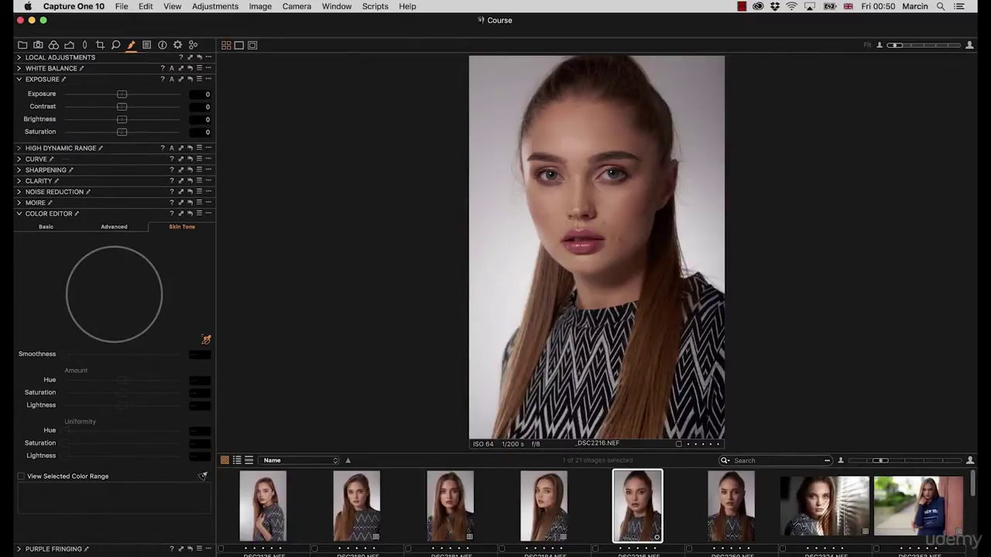
left_click(19, 148)
left_click(20, 68)
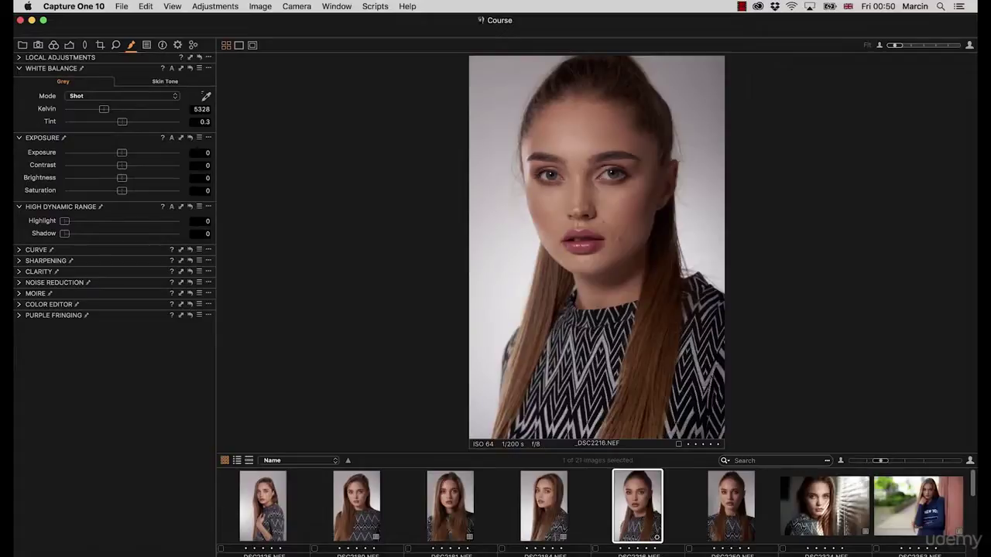
left_click_drag(64, 233, 77, 233)
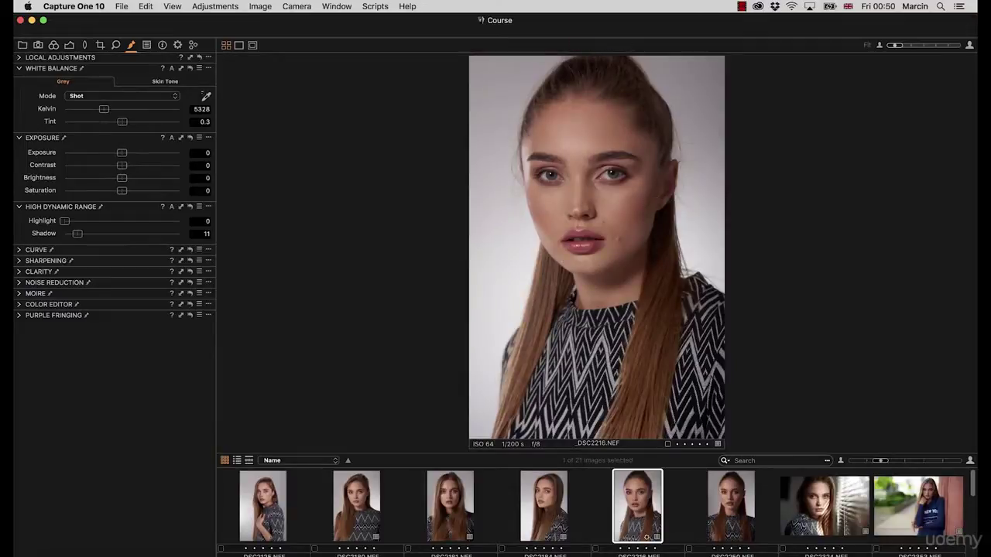
- Set the High Dynamic Range Highlight to 30 on _DSC2184.NEF and return to _DSC2216.NEF
key("Left")
key("Left")
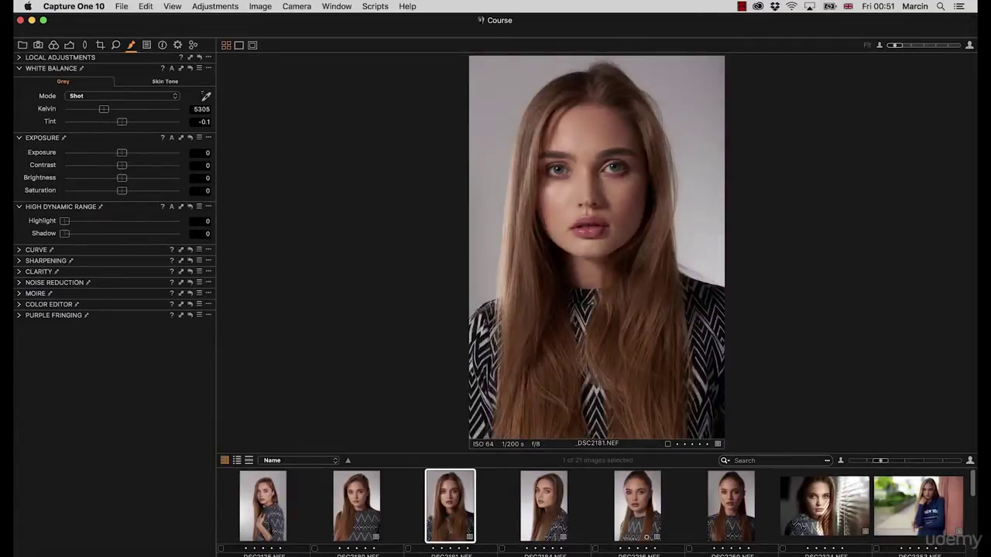
key("Right")
left_click_drag(81, 220, 99, 220)
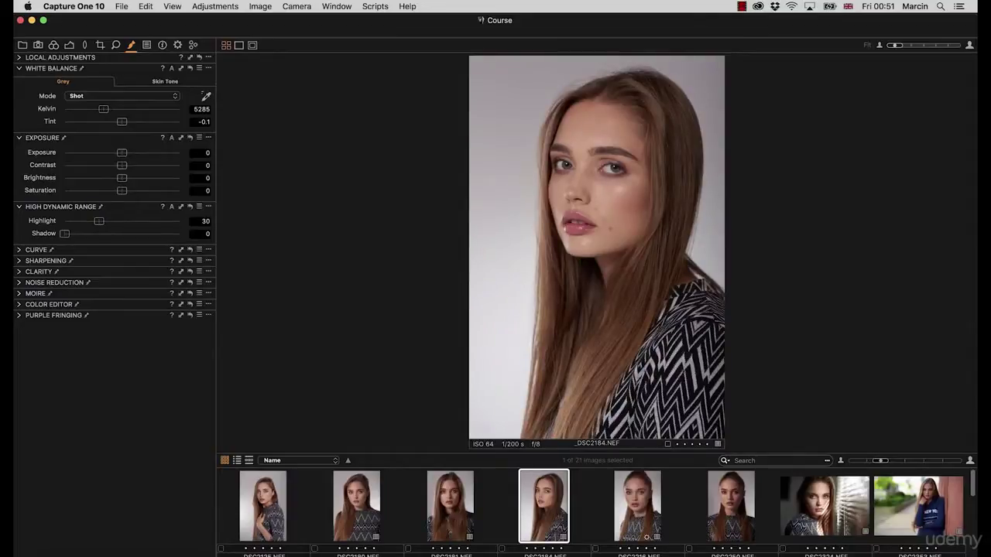
key("Right")
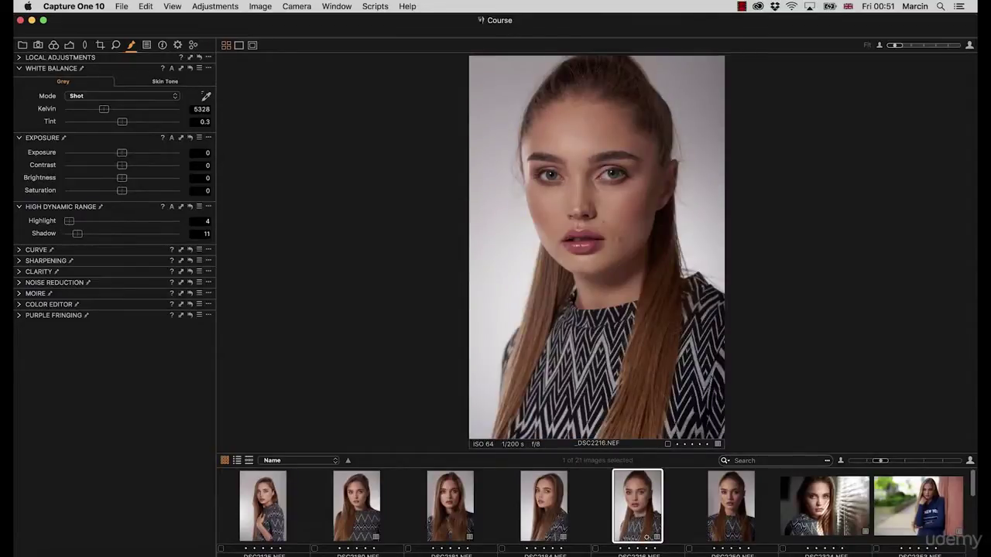
- Show the Advanced colour controls of the Color Editor for _DSC2216.NEF
left_click(49, 304)
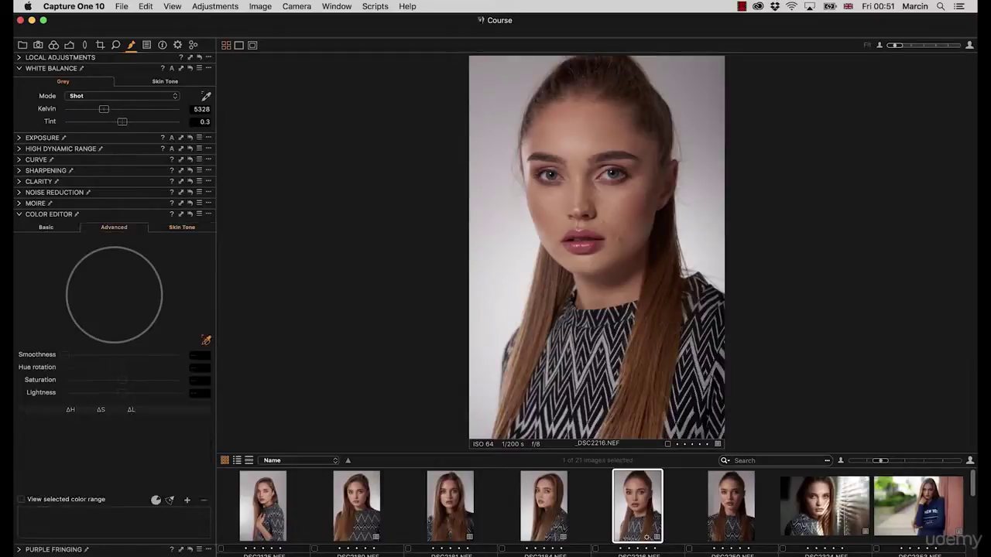
left_click_drag(121, 367, 71, 366)
left_click(202, 380)
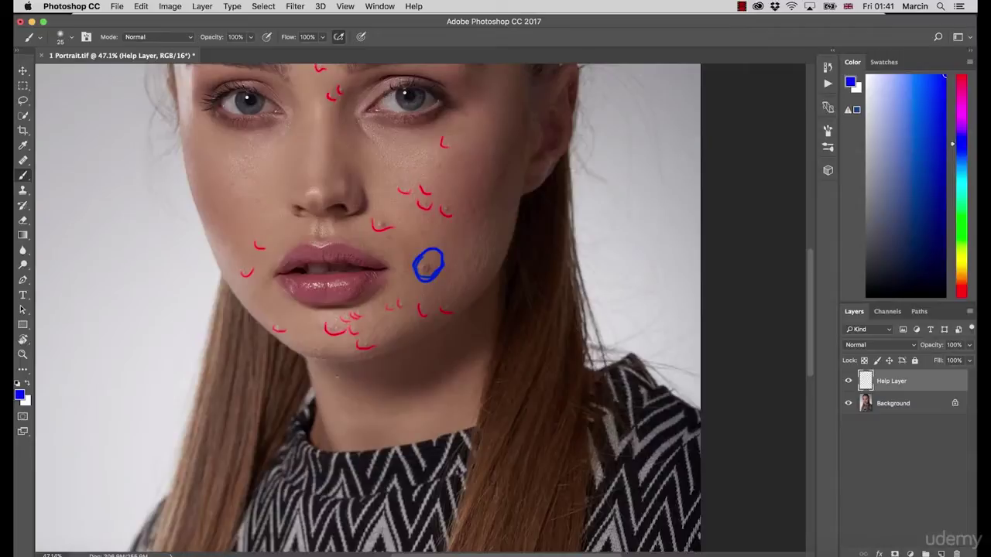
- In Photoshop, set the foreground colour to red ff0000 and circle the spot beside the inner eyebrow on the Help Layer
scroll(368, 310, "up", 5)
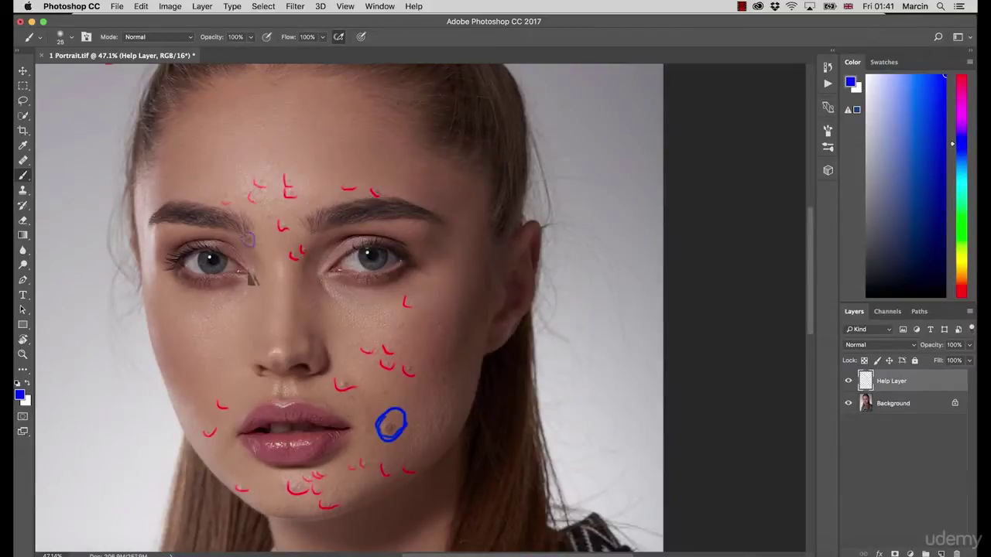
left_click(19, 394)
left_click(503, 192)
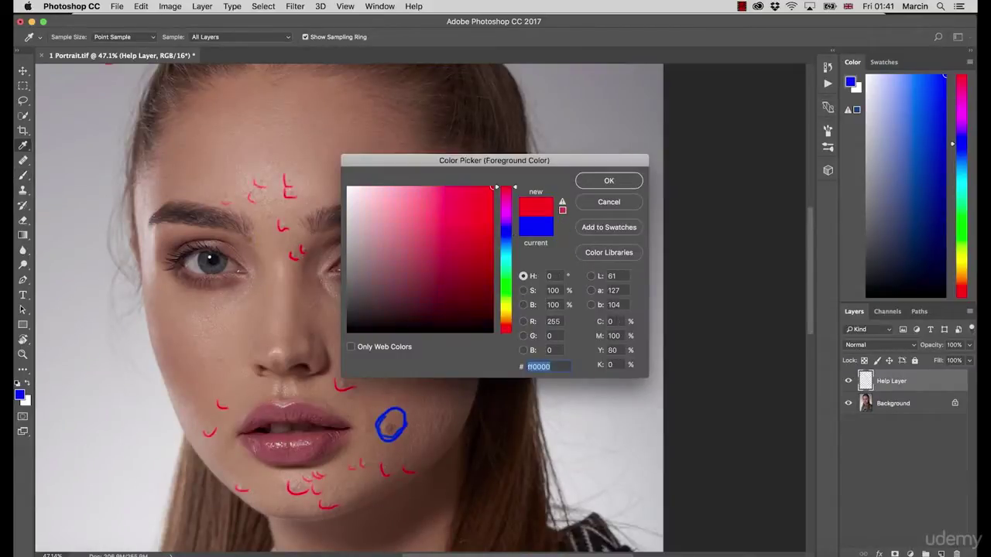
left_click(611, 179)
left_click_drag(241, 234, 255, 230)
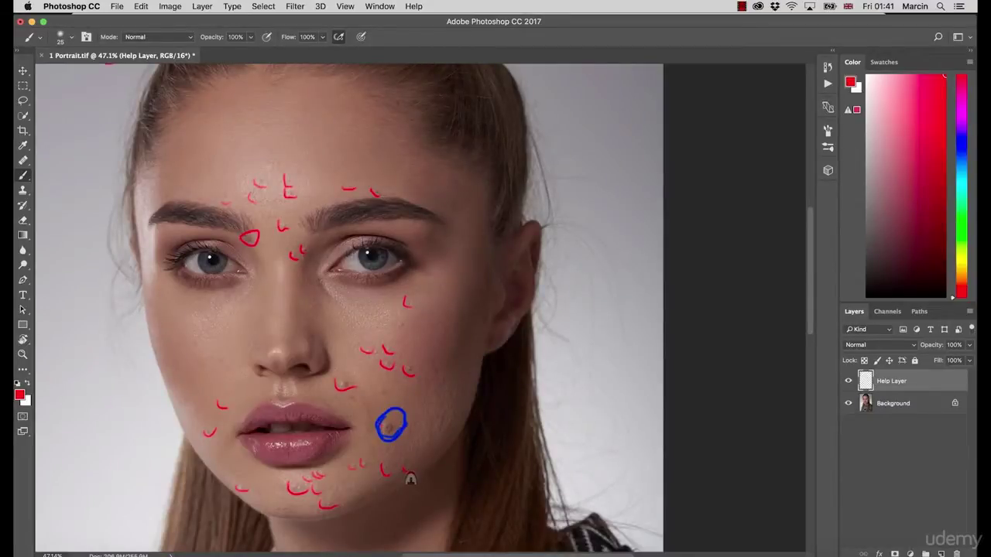
scroll(410, 474, "down", 5)
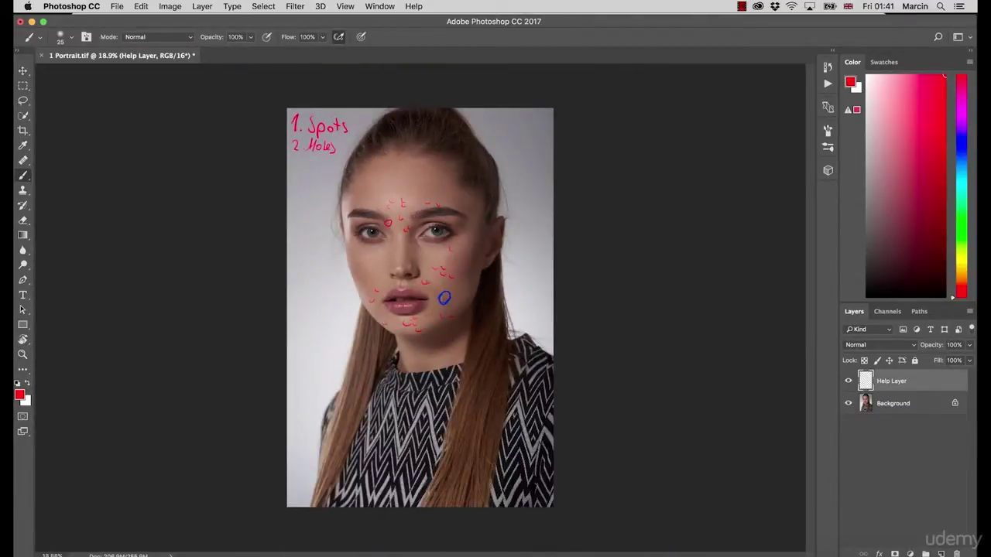
key("super+space")
left_click_drag(423, 277, 521, 280)
scroll(457, 379, "down", 3)
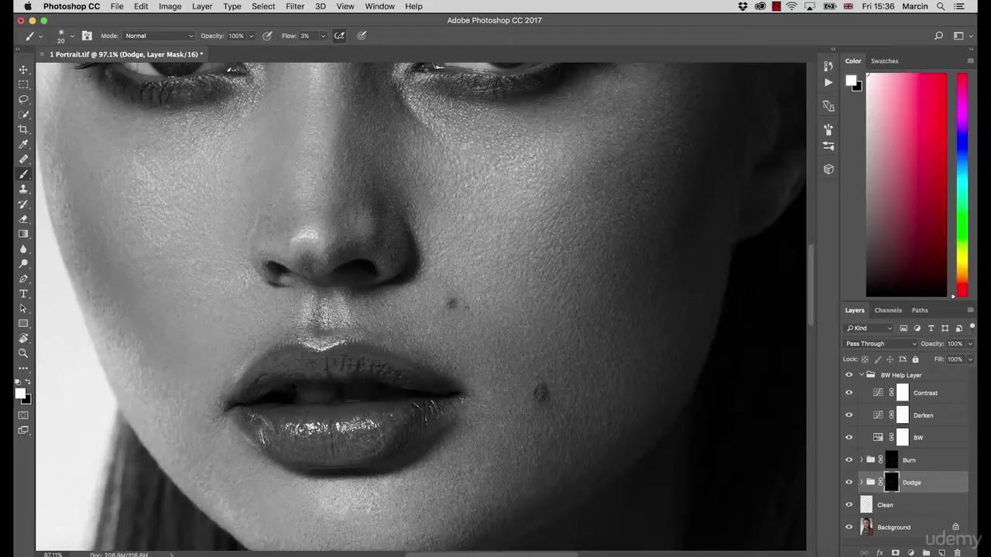
- Retouch the cheek's skin tones with the white 3% flow brush, alternating between the Burn and Dodge group masks
left_click(891, 459)
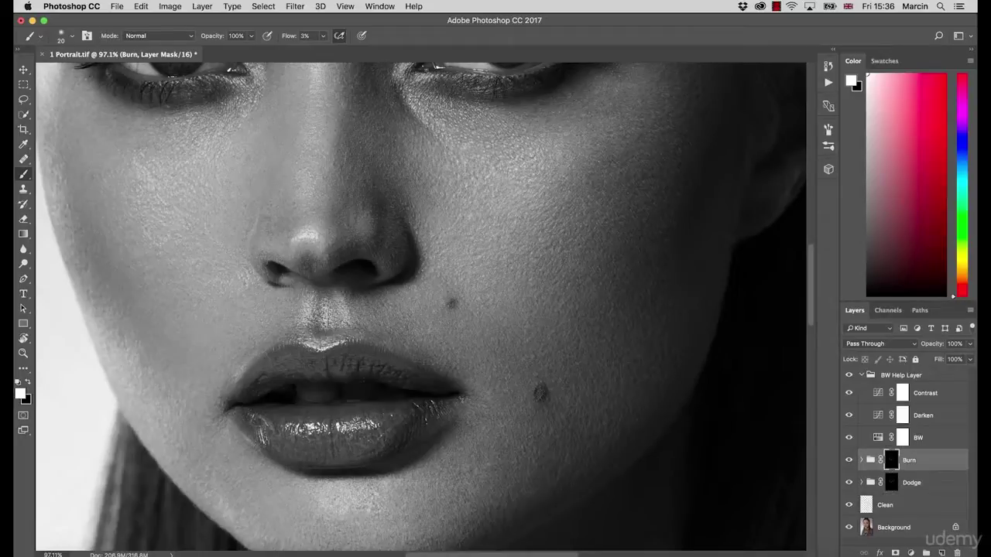
left_click(890, 482)
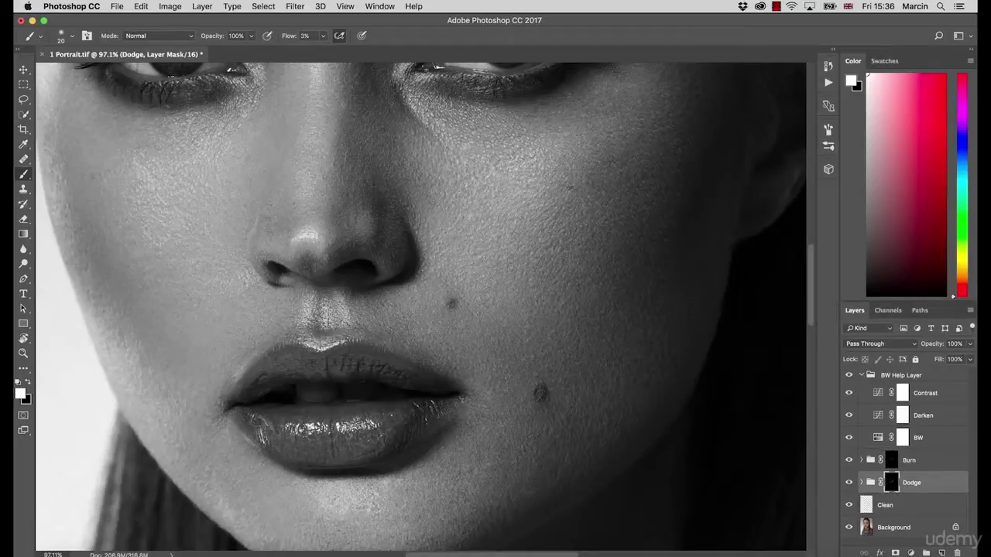
left_click(898, 459)
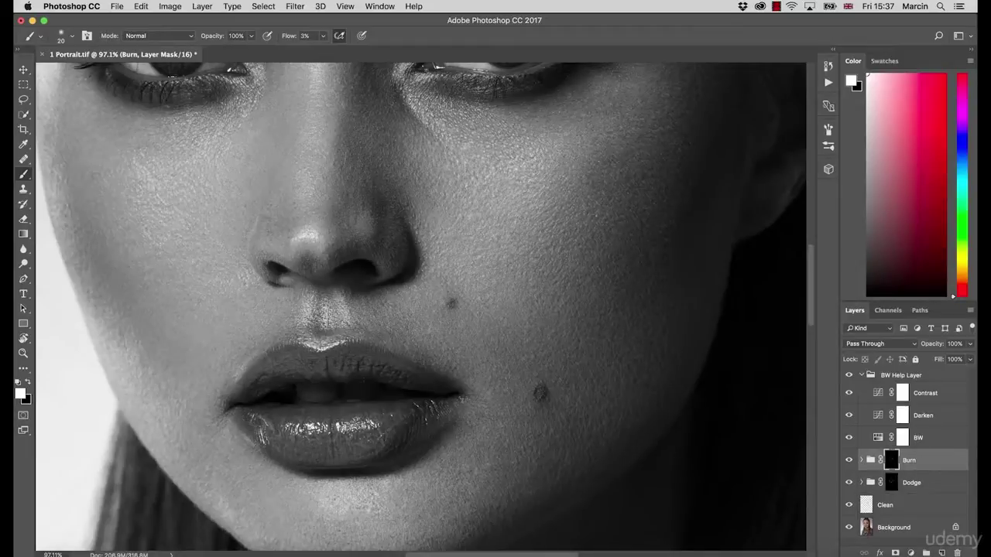
left_click_drag(548, 326, 464, 328)
left_click_drag(602, 272, 685, 272)
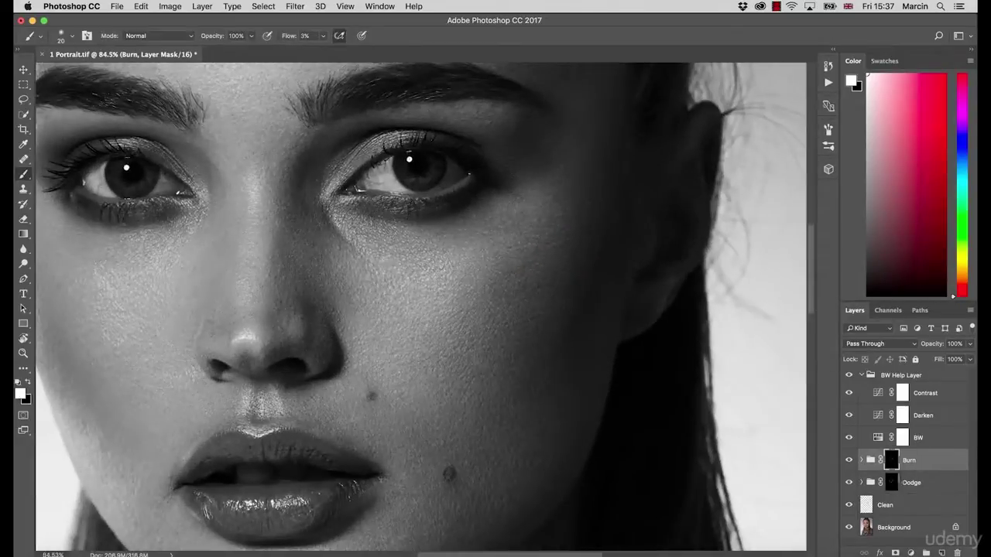
- Target the Dodge group mask to work on the skin around the nose, cheek and eyes, and switch back to Burn
key("alt+bracketleft")
scroll(461, 397, "down", 3)
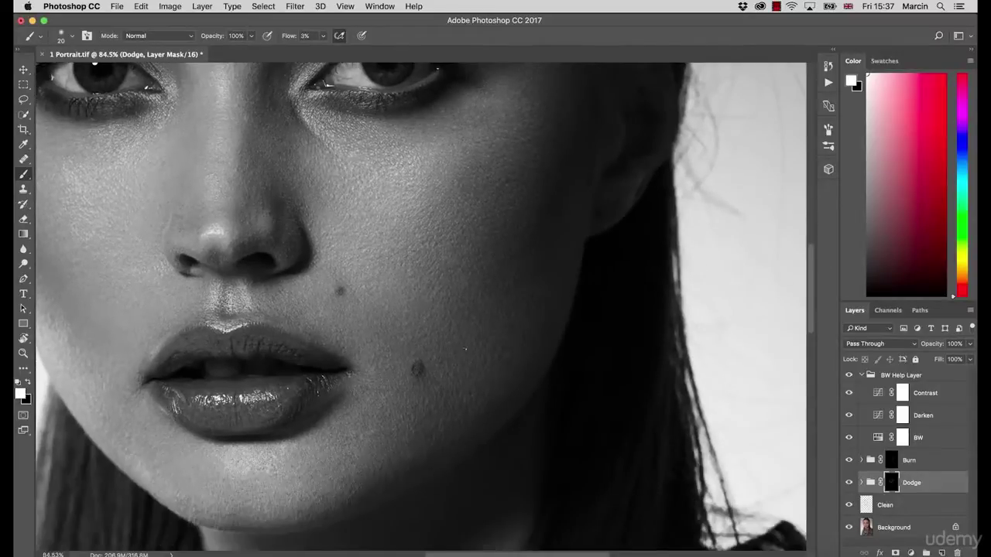
key("z")
left_click_drag(240, 168, 245, 203)
key("b")
scroll(255, 225, "down", 2)
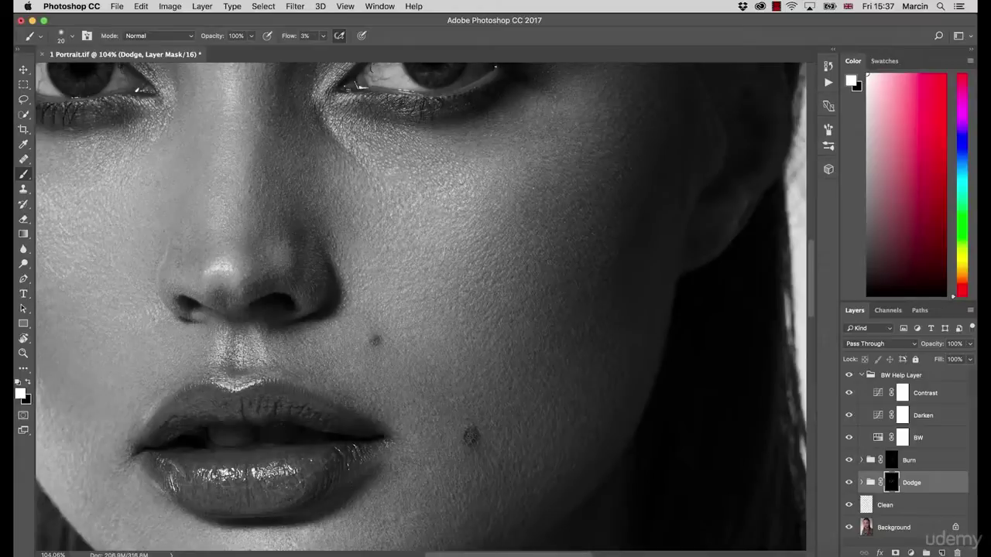
scroll(422, 309, "up", 5)
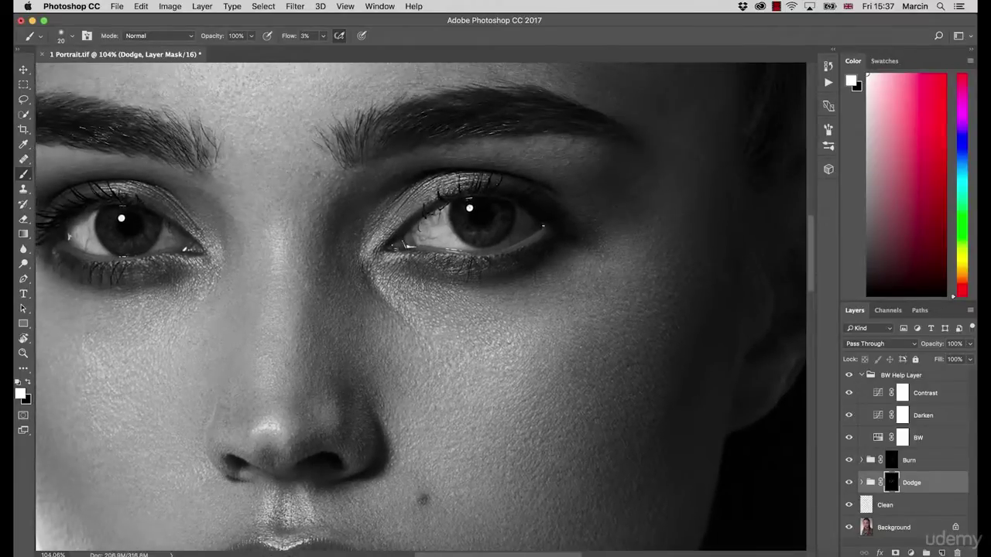
key("alt+bracketright")
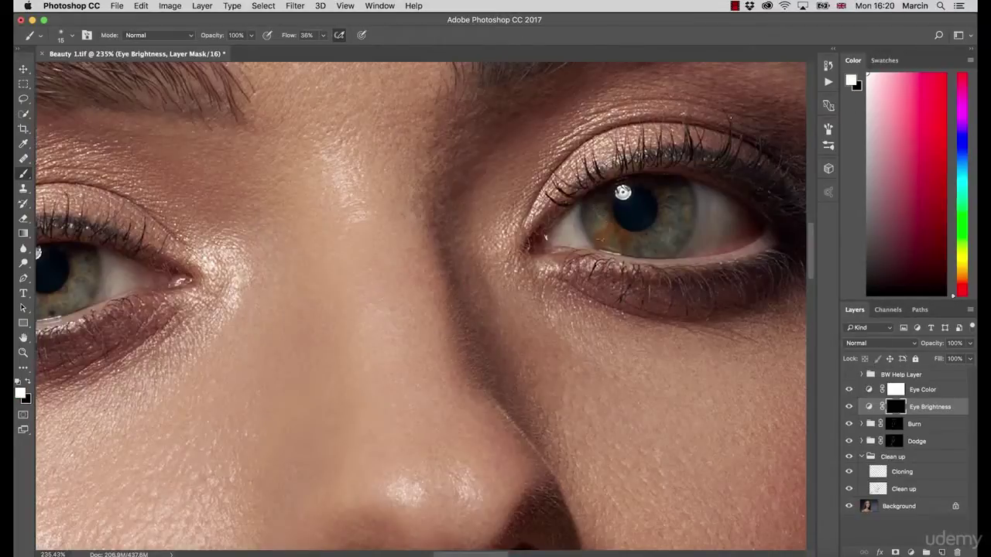
- Brighten the iris by painting white on the Eye Brightness layer mask
mouse_move(659, 245)
left_mouse_down()
mouse_move(672, 192)
mouse_move(686, 201)
left_mouse_up()
left_click(595, 212)
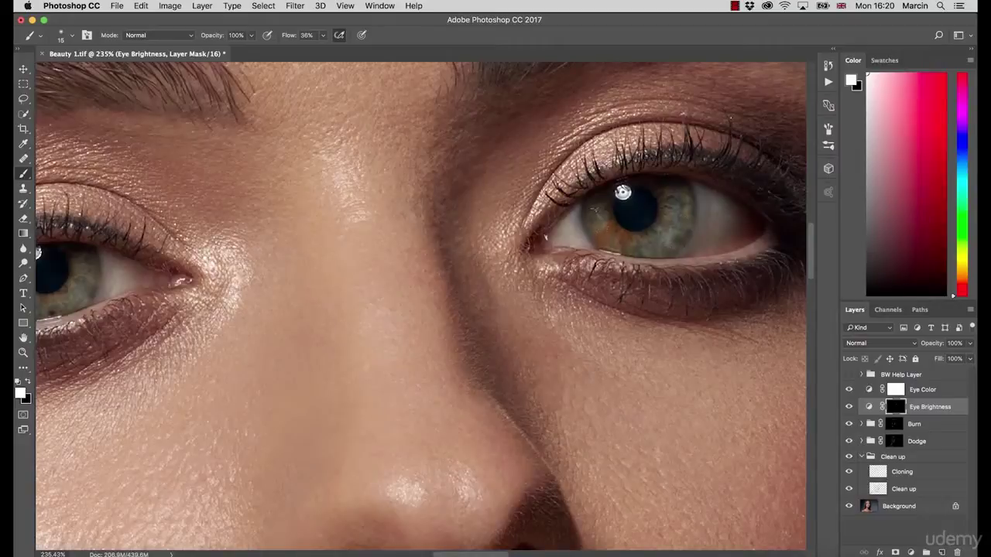
- Lighten the whites of the eyes by painting on the Dodge group mask with a 20 px brush
key("bracketright")
key("bracketright")
key("bracketright")
key("bracketright")
left_click(902, 442)
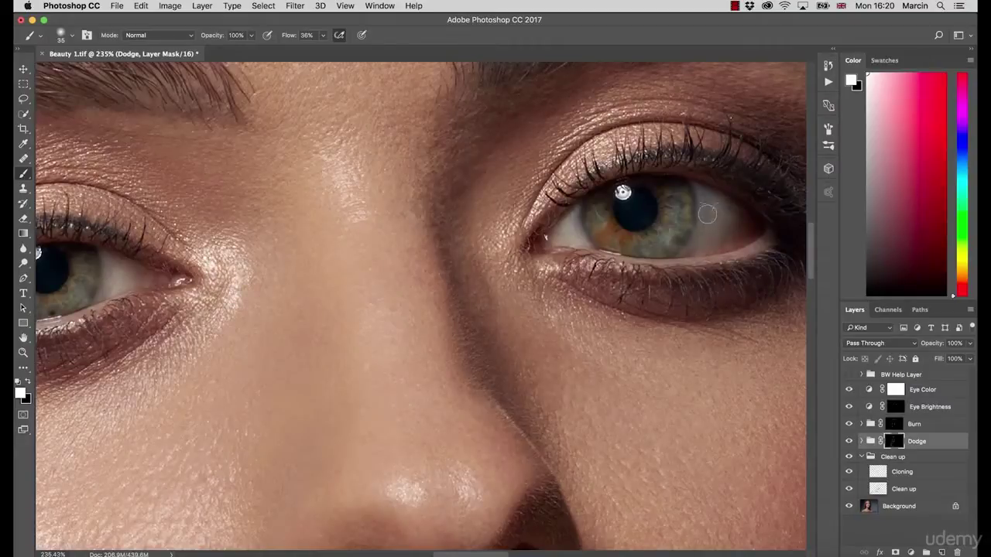
key("bracketleft")
key("bracketleft")
key("bracketleft")
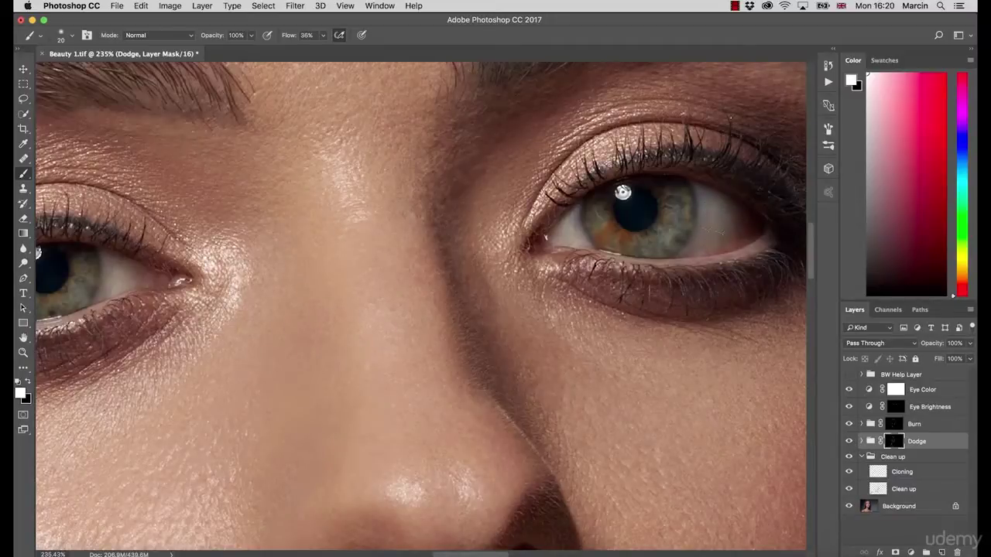
left_click_drag(168, 287, 353, 255)
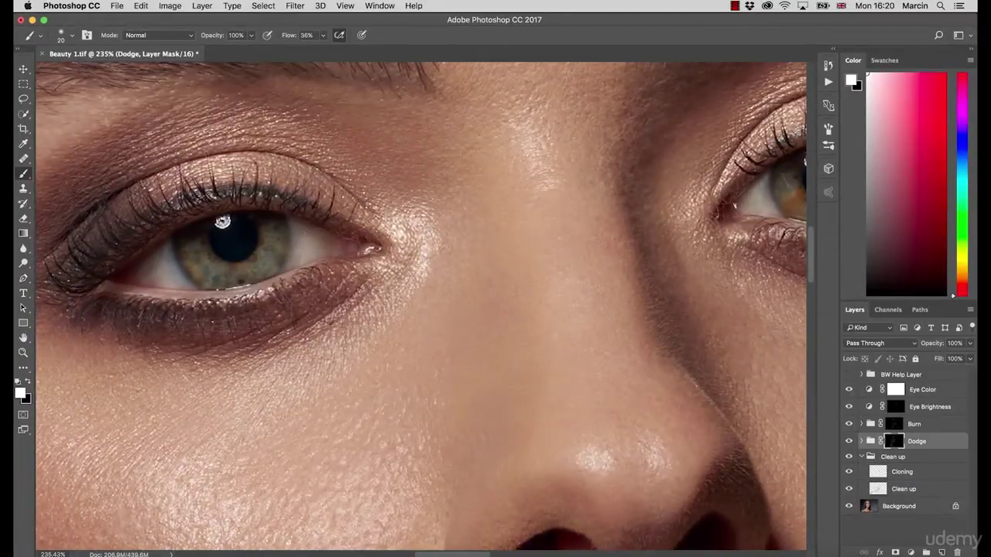
- Review the whole face and set the Eye Brightness layer's opacity to 80%
left_click_drag(374, 340, 309, 340)
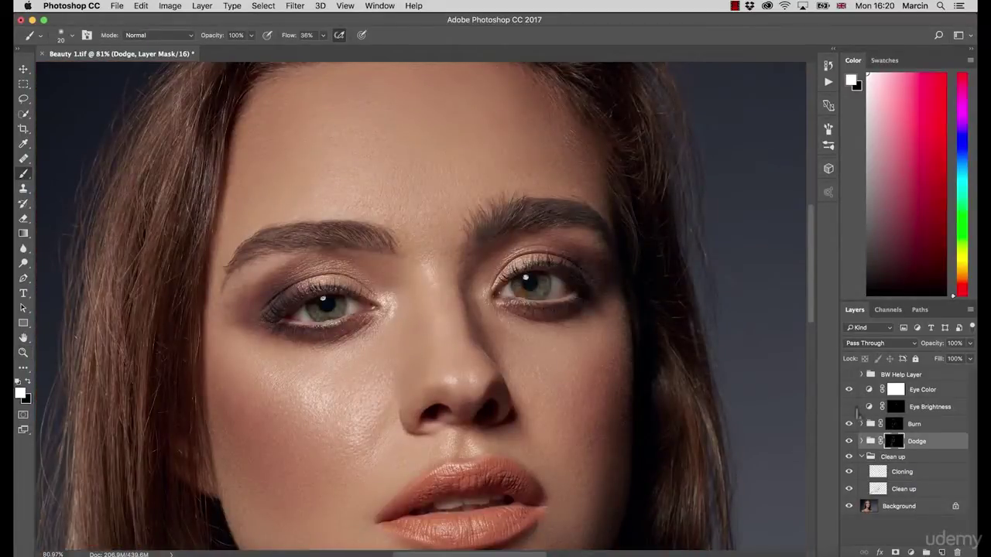
key("z")
mouse_move(611, 360)
left_mouse_down()
mouse_move(495, 360)
mouse_move(553, 359)
left_mouse_up()
key("b")
left_click(929, 406)
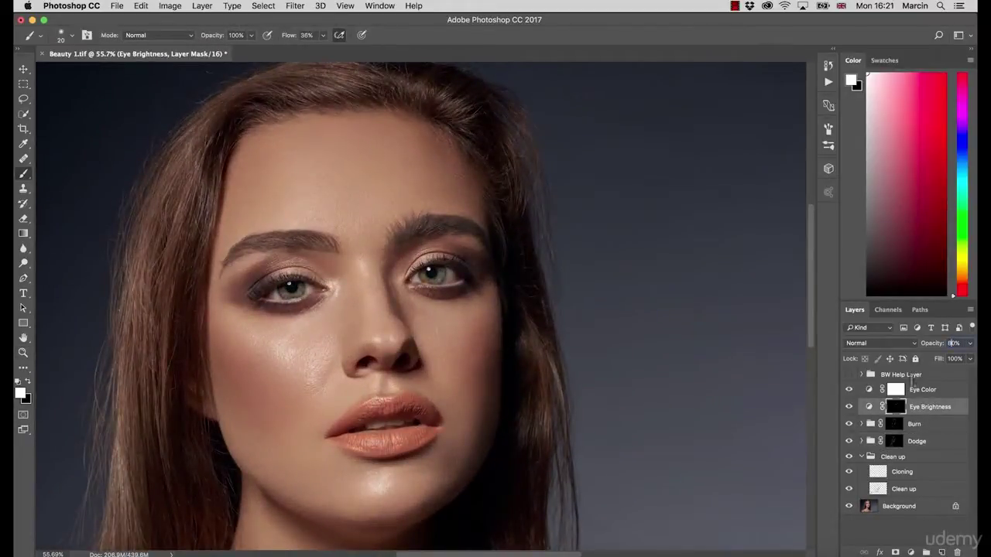